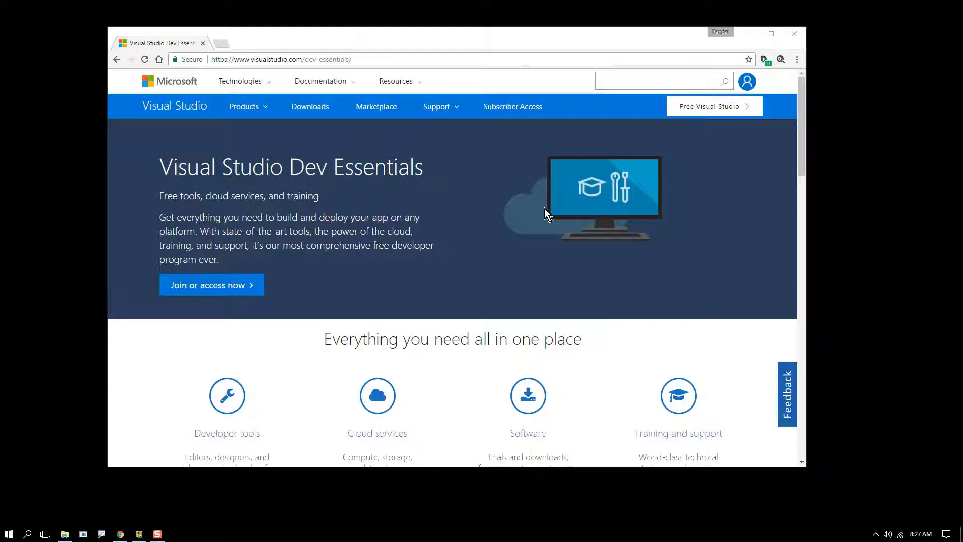
# Access the Visual Studio Dev Essentials benefits and download Microsoft SQL Server Developer Edition.
pyautogui.moveTo(136, 148); pyautogui.dragTo(437, 172)
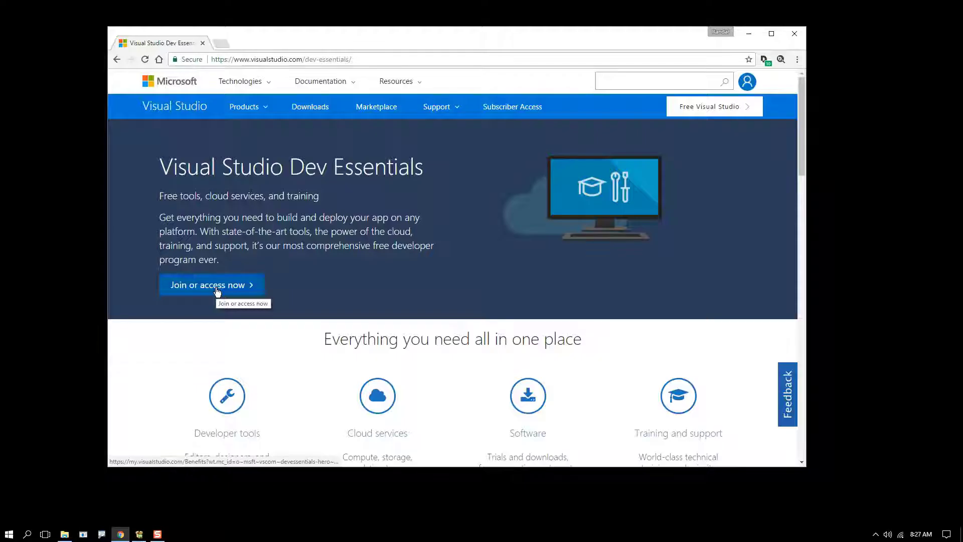
pyautogui.click(107, 291)
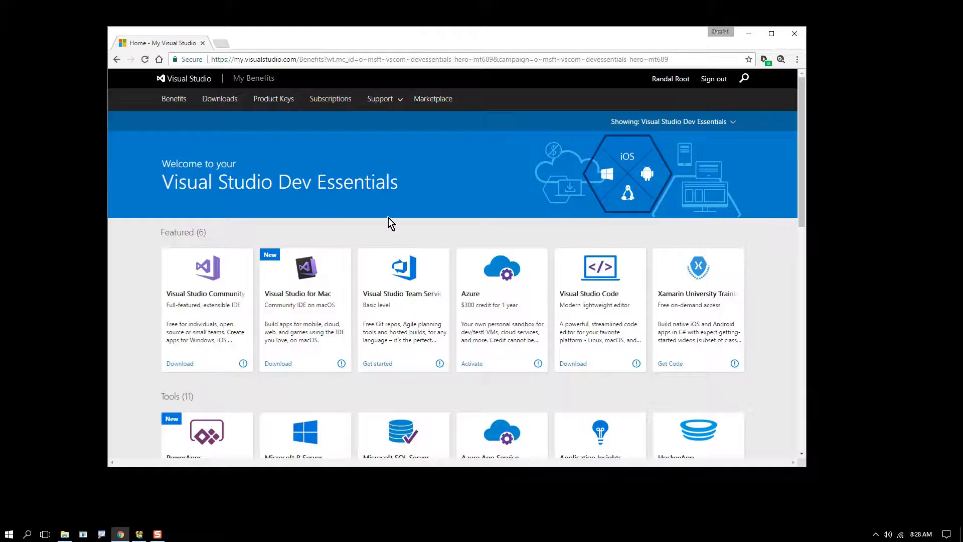
pyautogui.scroll(-2, 414, 162)
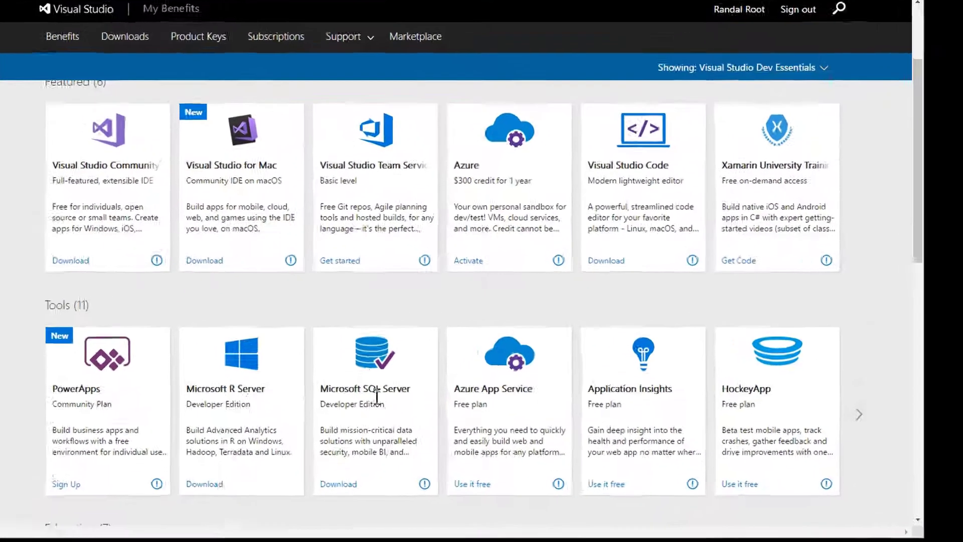
pyautogui.click(401, 364)
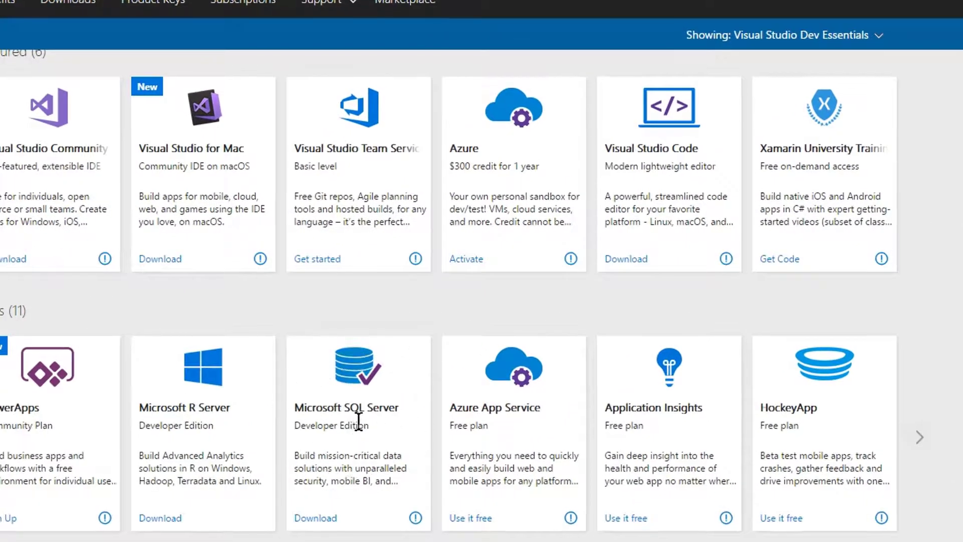
pyautogui.click(311, 520)
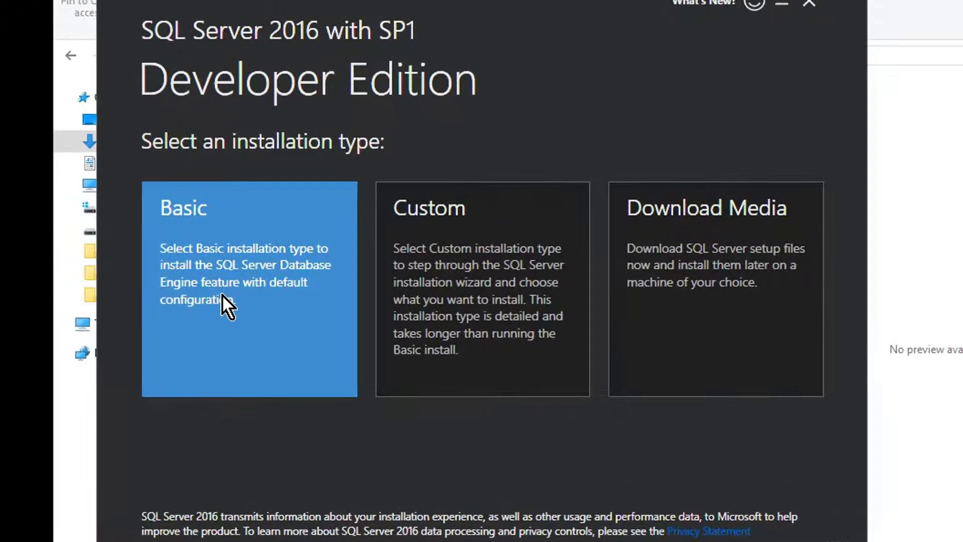
# Run a Basic installation of SQL Server 2016 Developer, accepting the license terms and installing to C:\Program Files\Microsoft SQL Server.
pyautogui.click(221, 295)
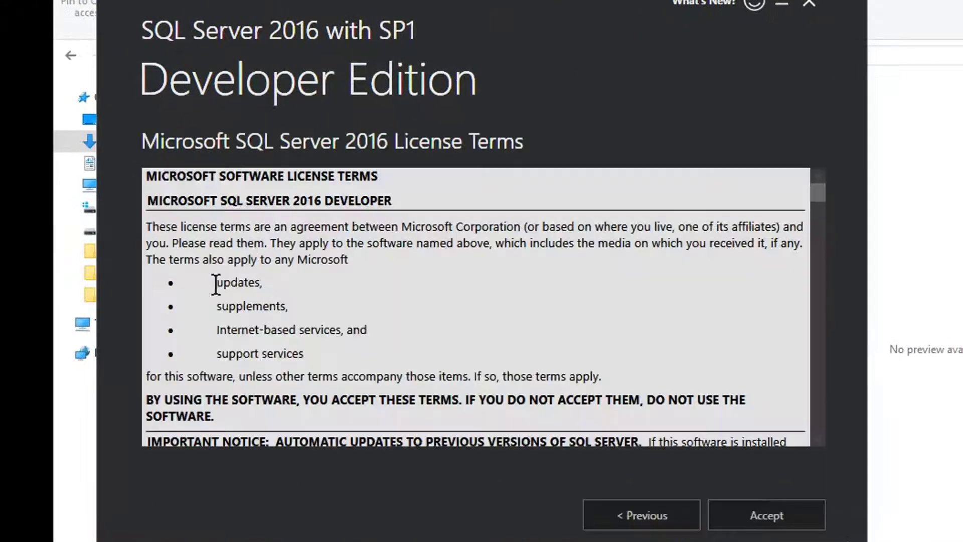
pyautogui.moveTo(818, 199); pyautogui.dragTo(817, 401)
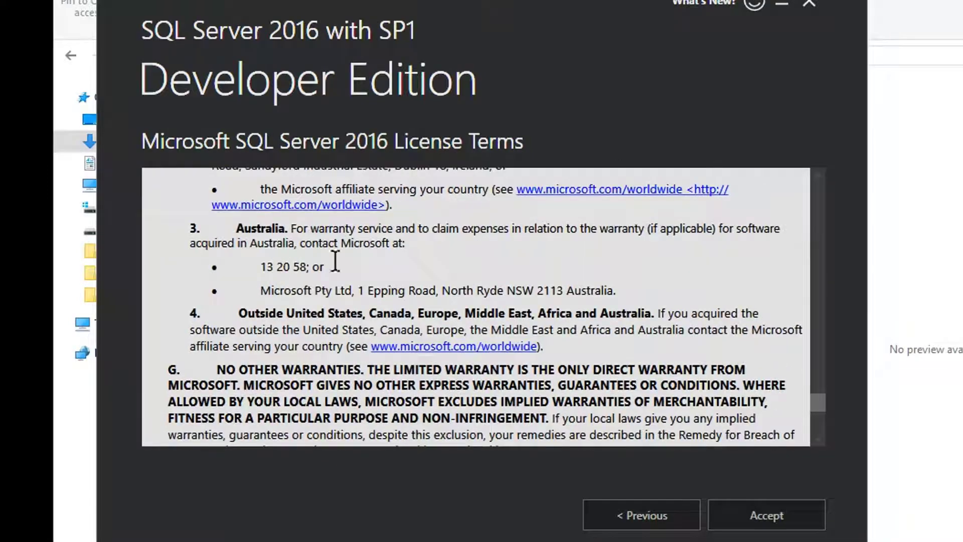
pyautogui.click(765, 517)
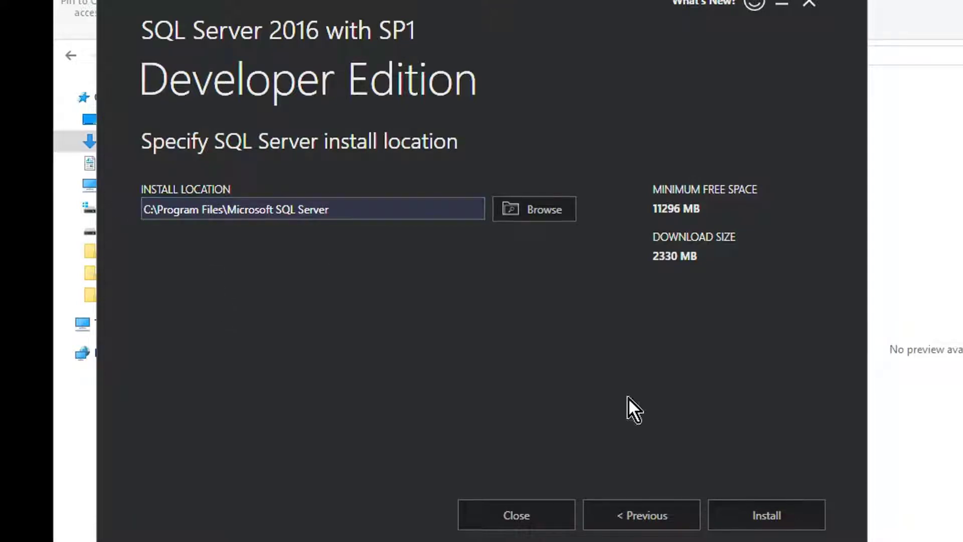
pyautogui.click(769, 524)
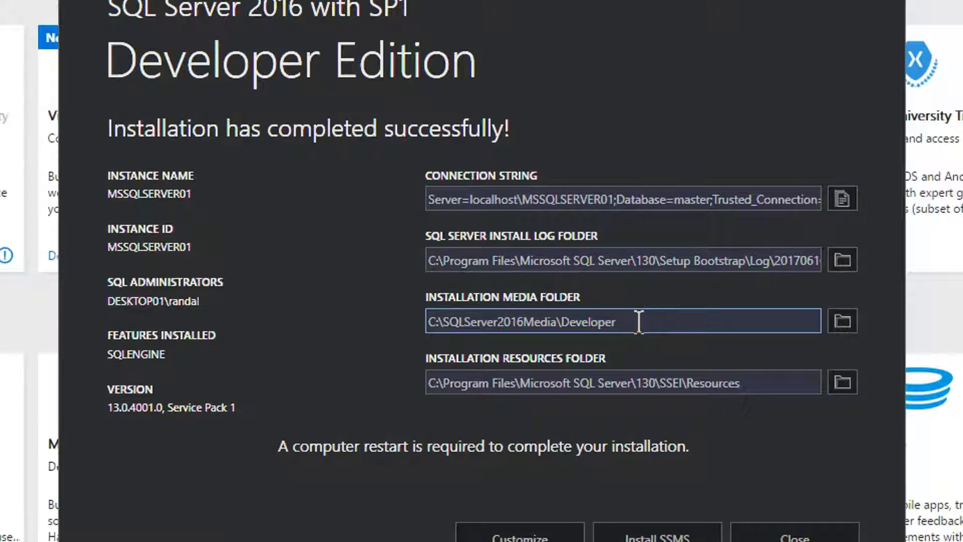
# Examine the installation media folder path in the installation summary and open that folder.
pyautogui.moveTo(637, 322); pyautogui.dragTo(363, 313)
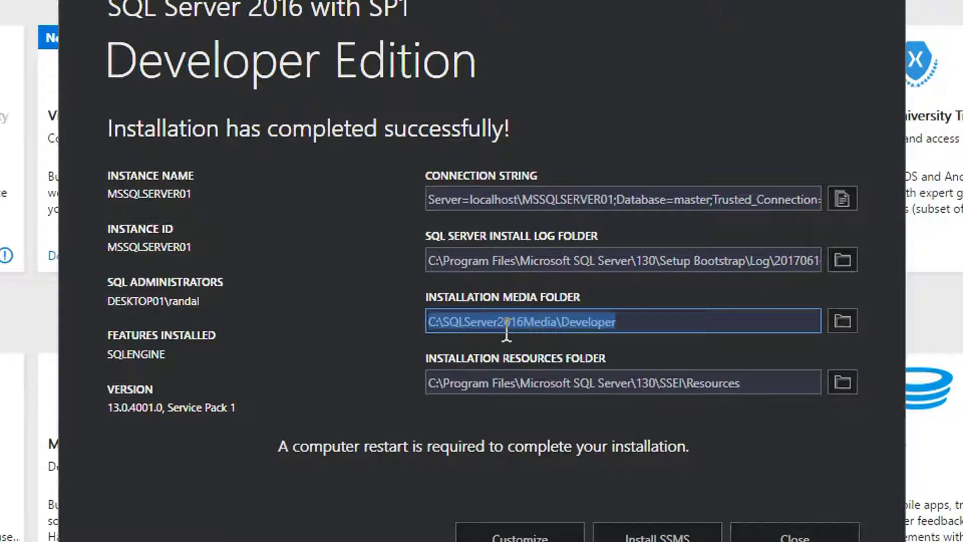
pyautogui.click(841, 323)
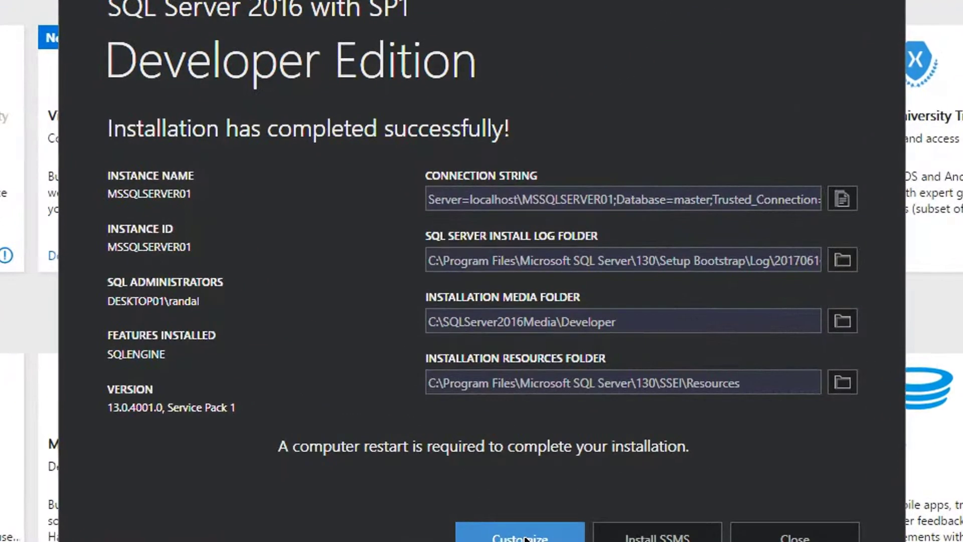
# Try to customize the completed installation, and quit SQL Server Setup at the Global Rules check.
pyautogui.click(524, 538)
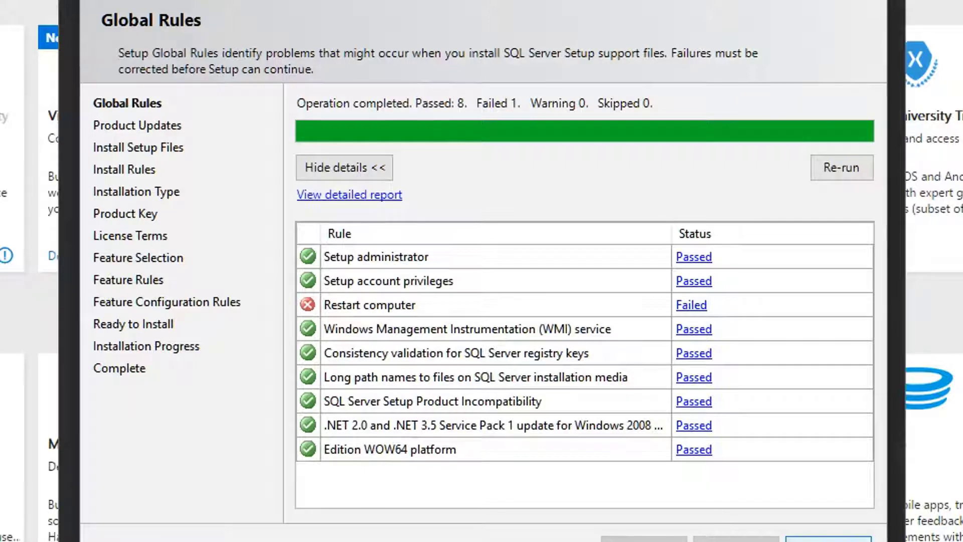
pyautogui.click(827, 539)
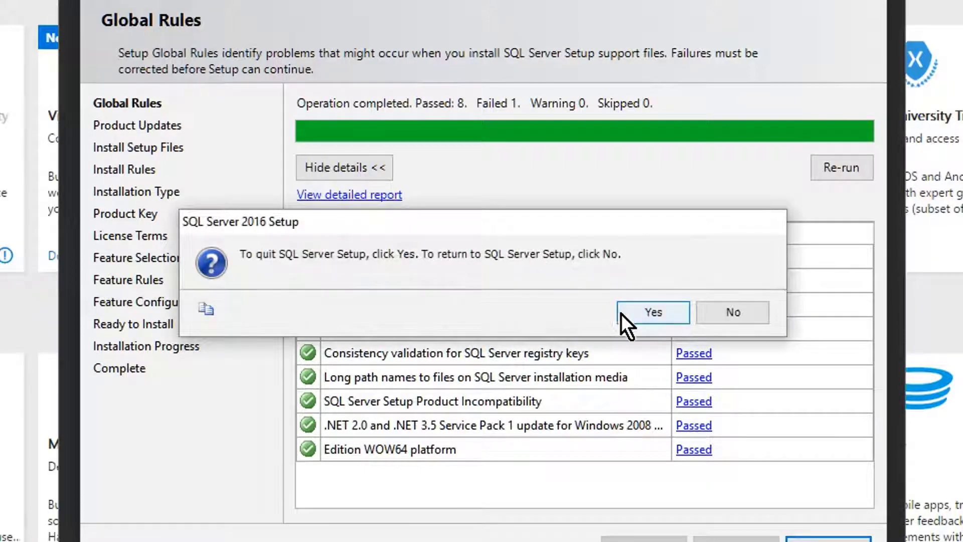
pyautogui.click(622, 314)
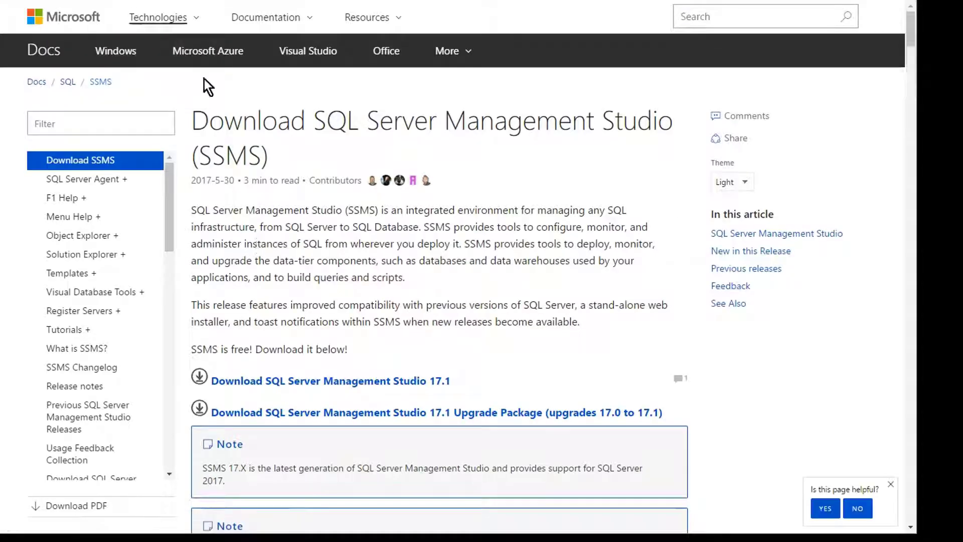
# Download the SQL Server Management Studio 17.1 installer from the SSMS page, saving it as SSMS-Setup-ENU.exe.
pyautogui.scroll(-1, 271, 241)
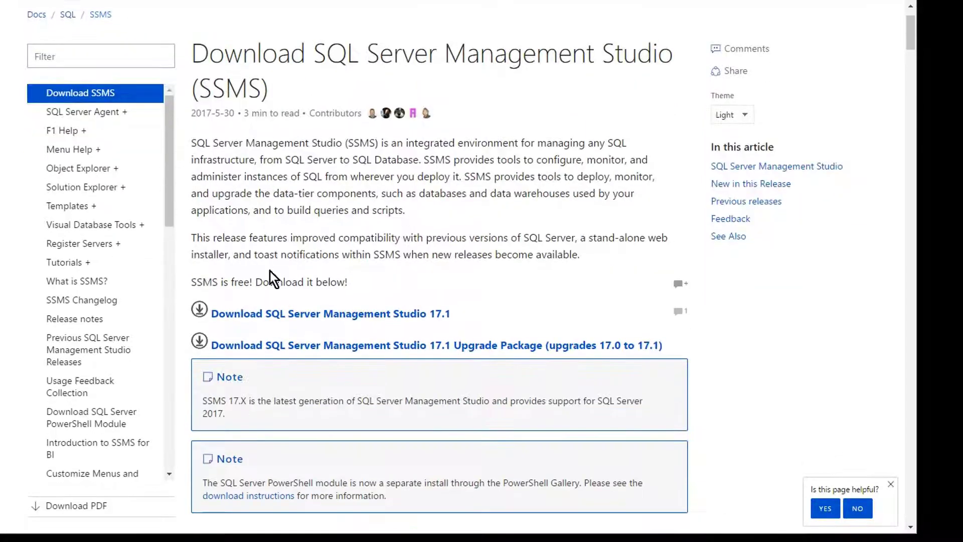
pyautogui.scroll(1, 198, 176)
pyautogui.moveTo(316, 119); pyautogui.dragTo(691, 127)
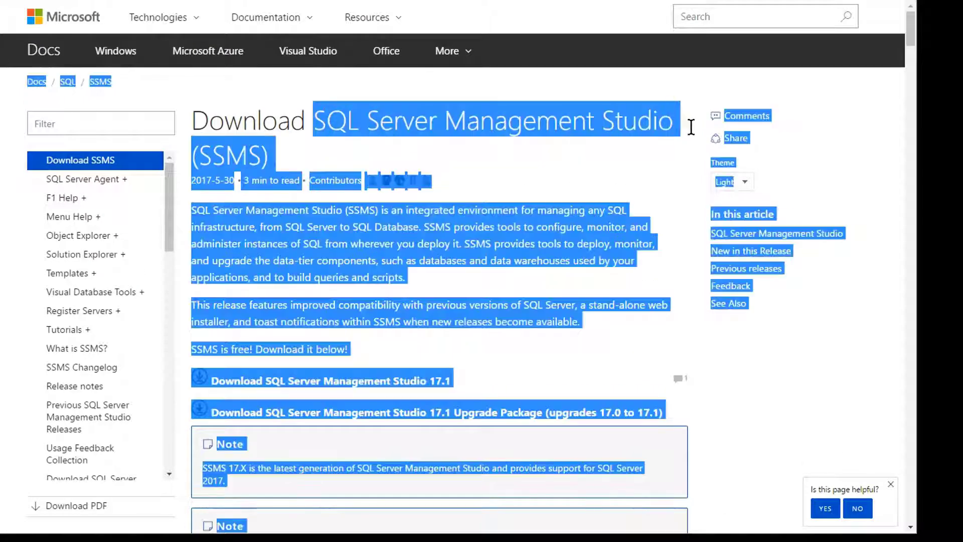
pyautogui.scroll(-1, 294, 325)
pyautogui.click(360, 302)
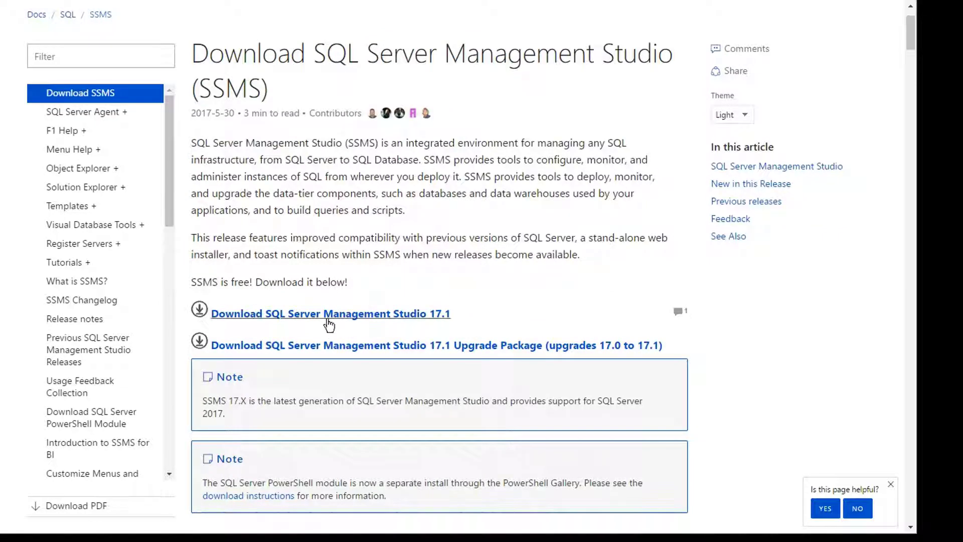
pyautogui.click(333, 345)
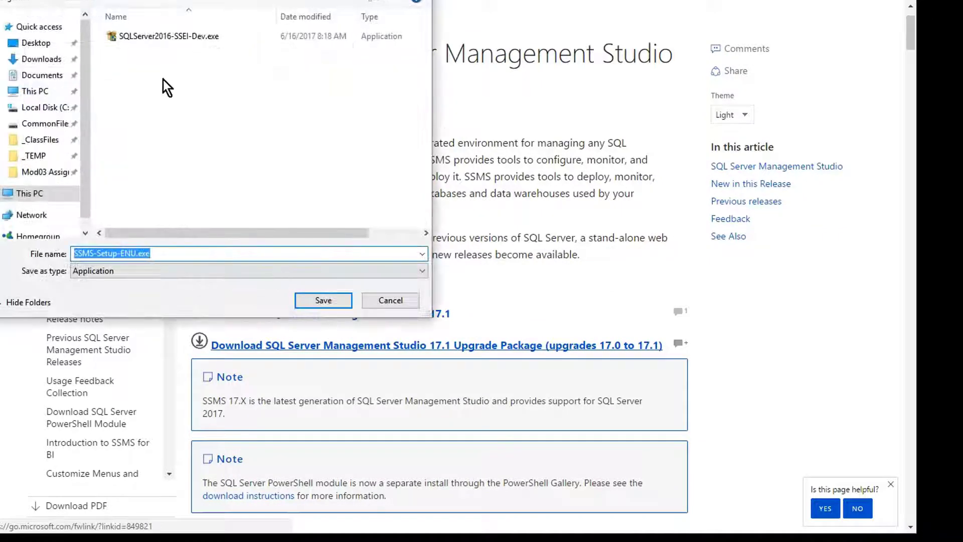
pyautogui.click(325, 300)
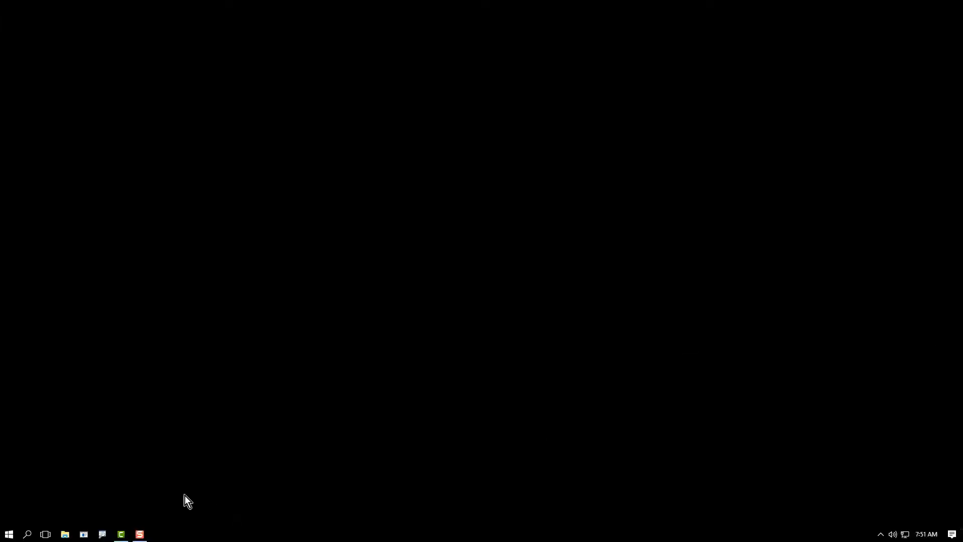
# Launch the SQL Server 2016 Installation Center (64-bit) from the Microsoft SQL Server 2016 program group and allow it to make changes.
pyautogui.click(10, 535)
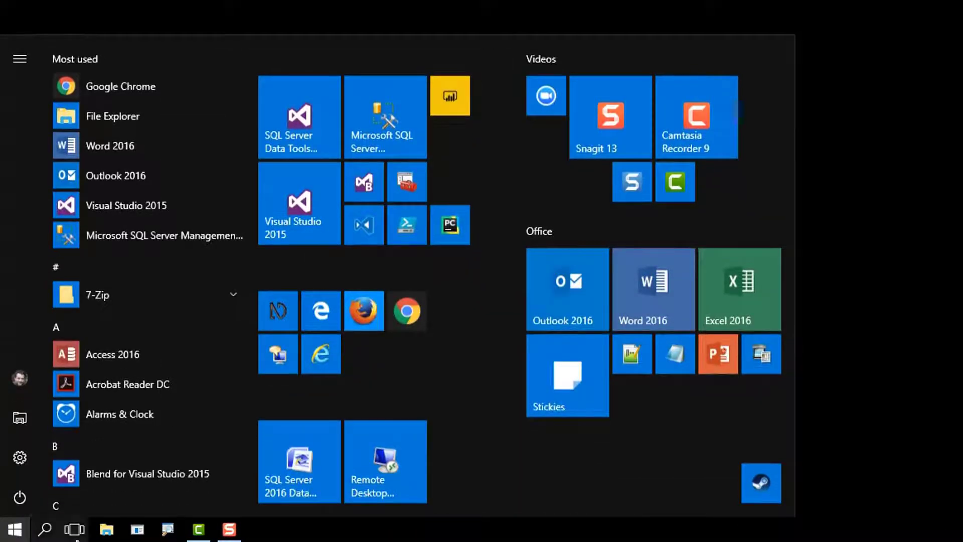
pyautogui.click(66, 327)
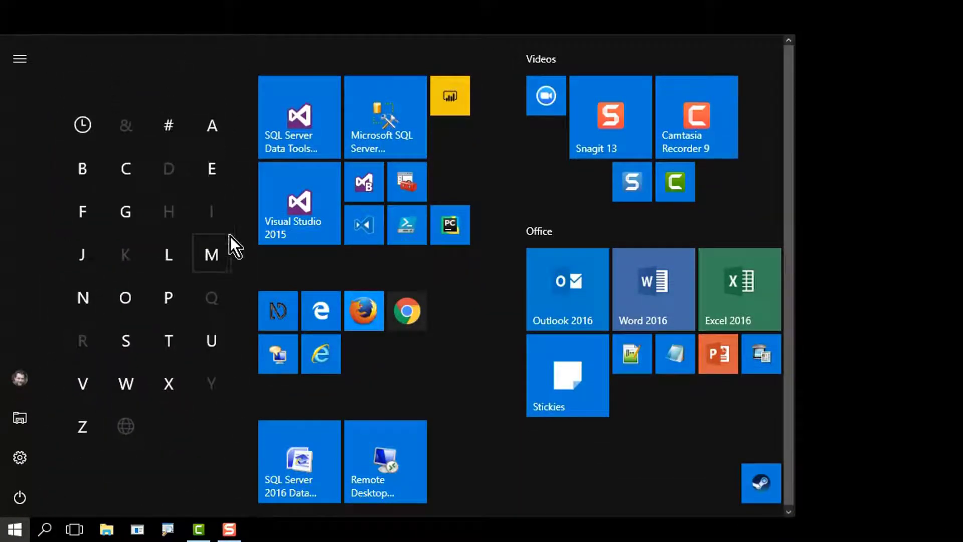
pyautogui.click(214, 258)
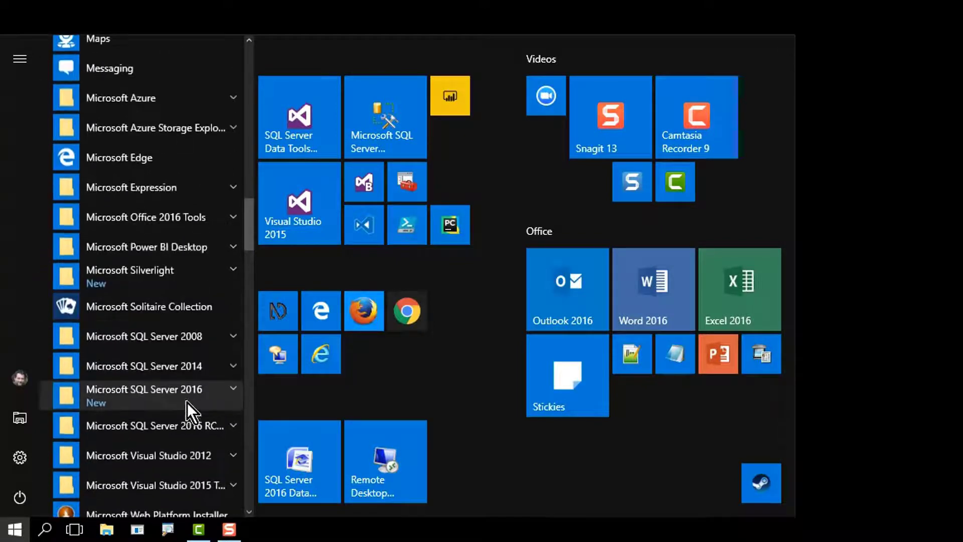
pyautogui.scroll(-3, 187, 409)
pyautogui.click(157, 324)
pyautogui.scroll(-5, 189, 363)
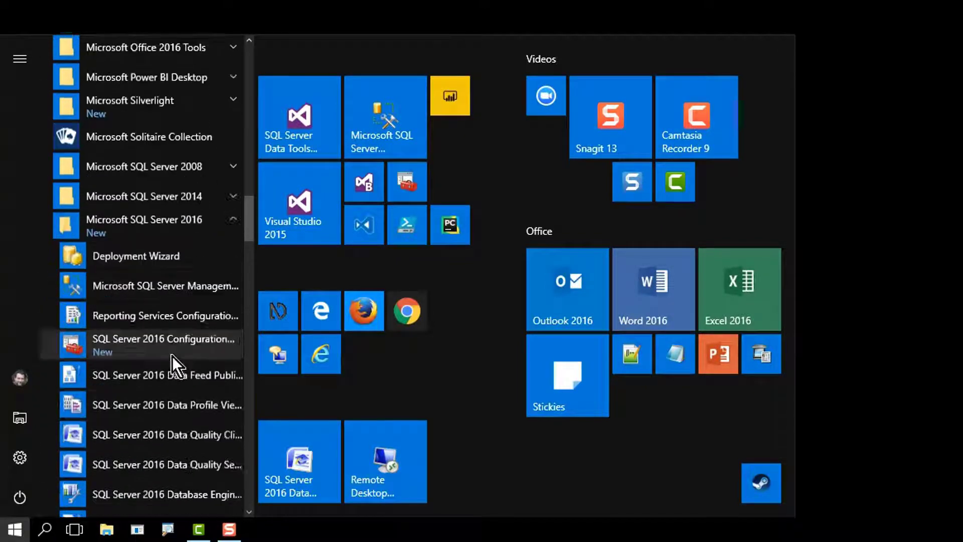
pyautogui.scroll(-2, 186, 340)
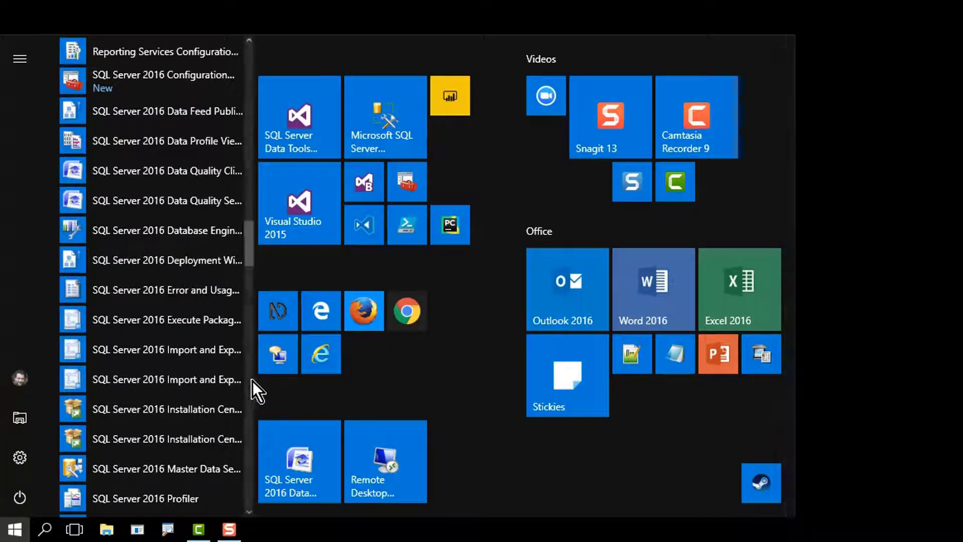
pyautogui.scroll(-1, 169, 401)
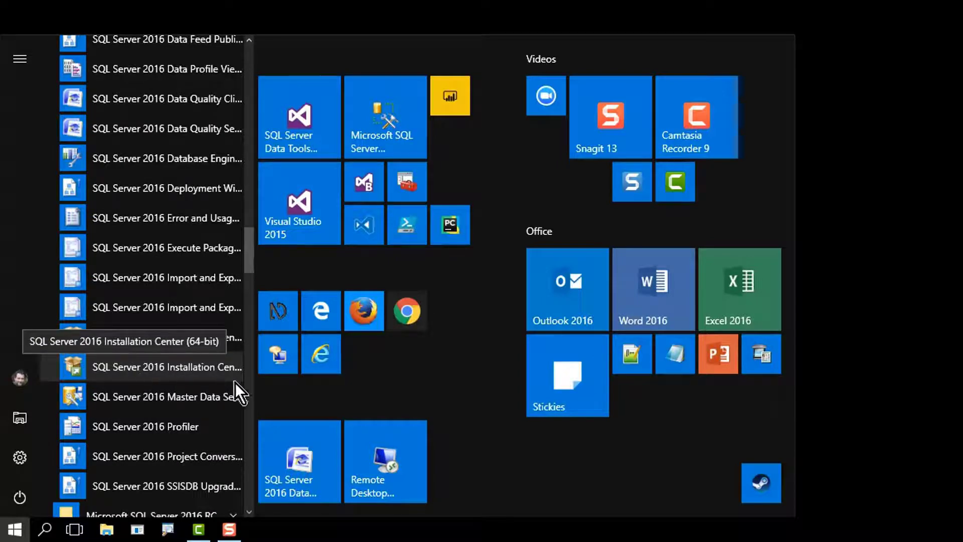
pyautogui.click(121, 368)
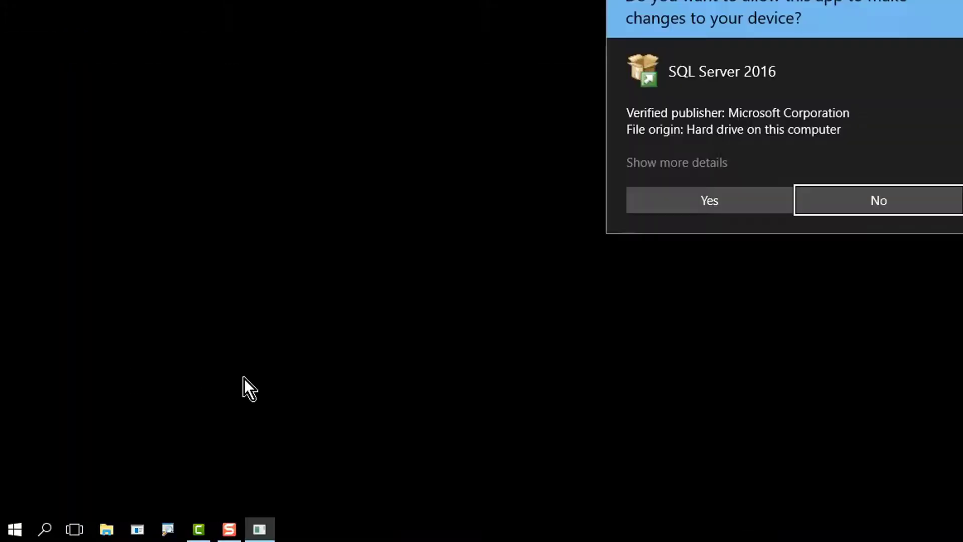
pyautogui.click(678, 202)
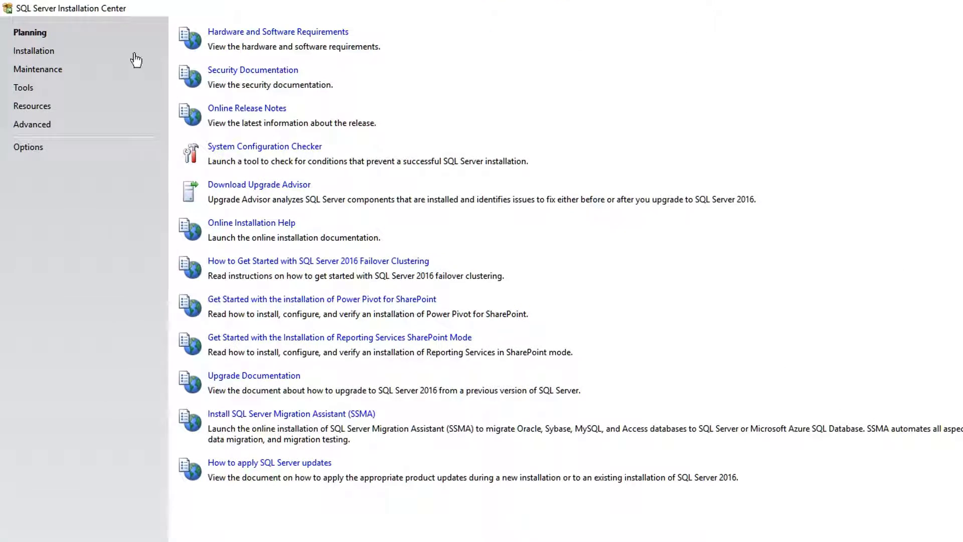
# Start a new stand-alone SQL Server installation using the media in C:\SQLServer2016Media\Developer and continue past the Install Rules check.
pyautogui.click(31, 52)
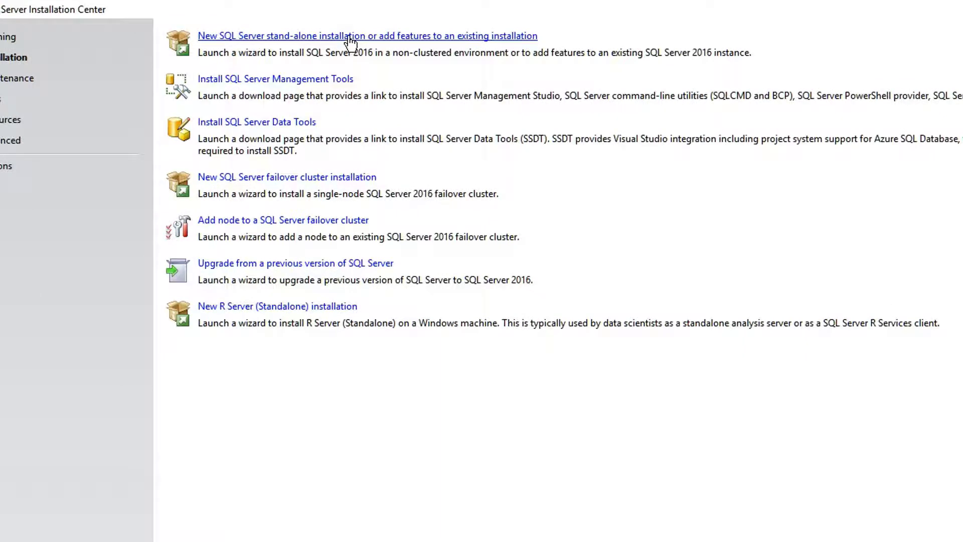
pyautogui.click(350, 36)
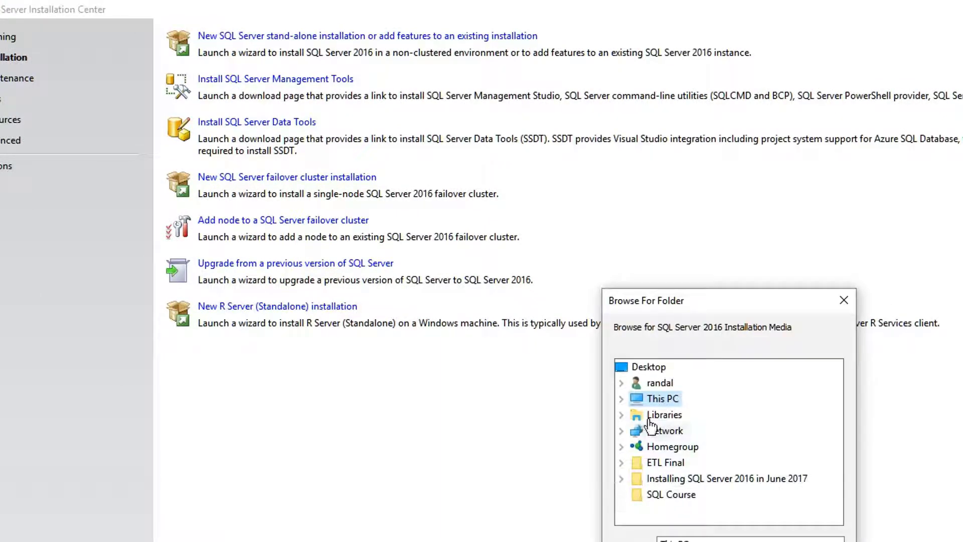
pyautogui.click(621, 399)
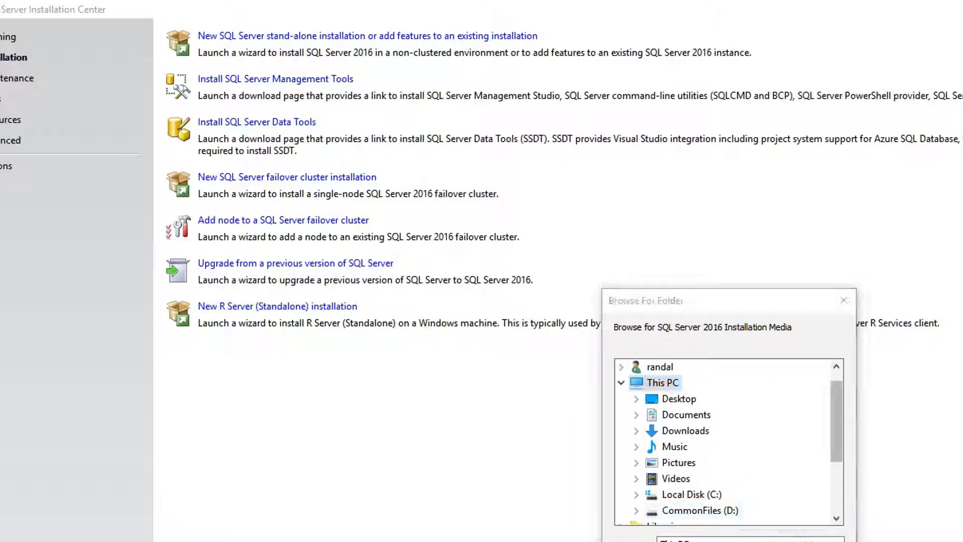
pyautogui.doubleClick(682, 494)
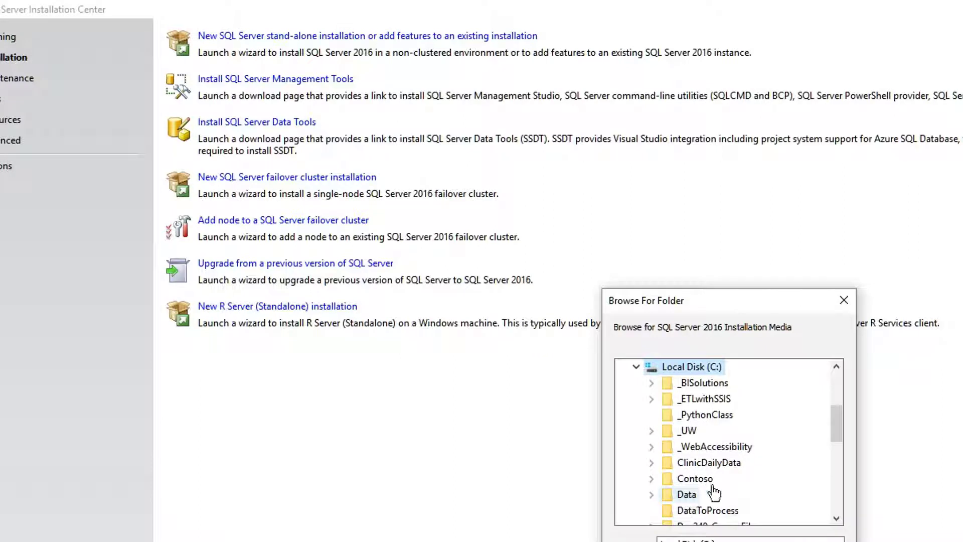
pyautogui.moveTo(838, 431); pyautogui.dragTo(835, 477)
pyautogui.doubleClick(724, 447)
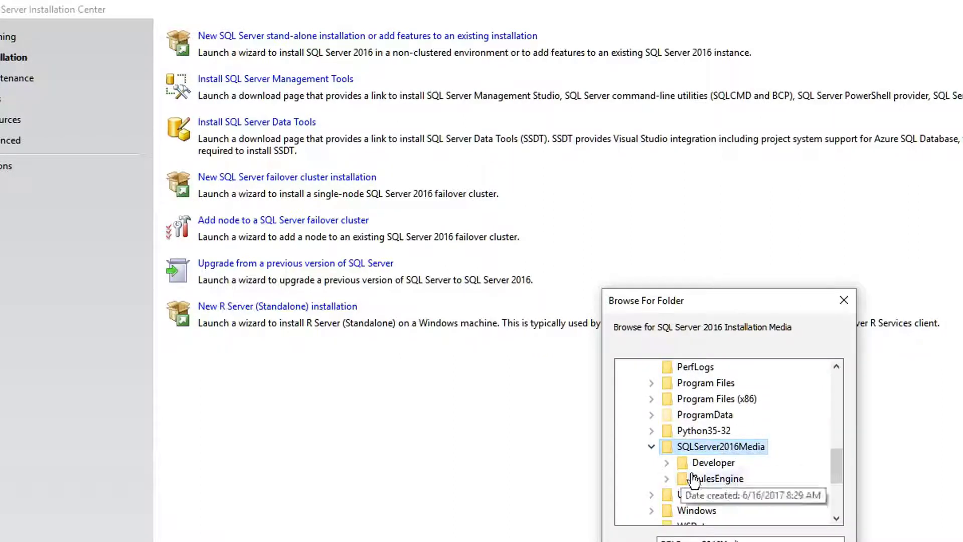
pyautogui.doubleClick(707, 463)
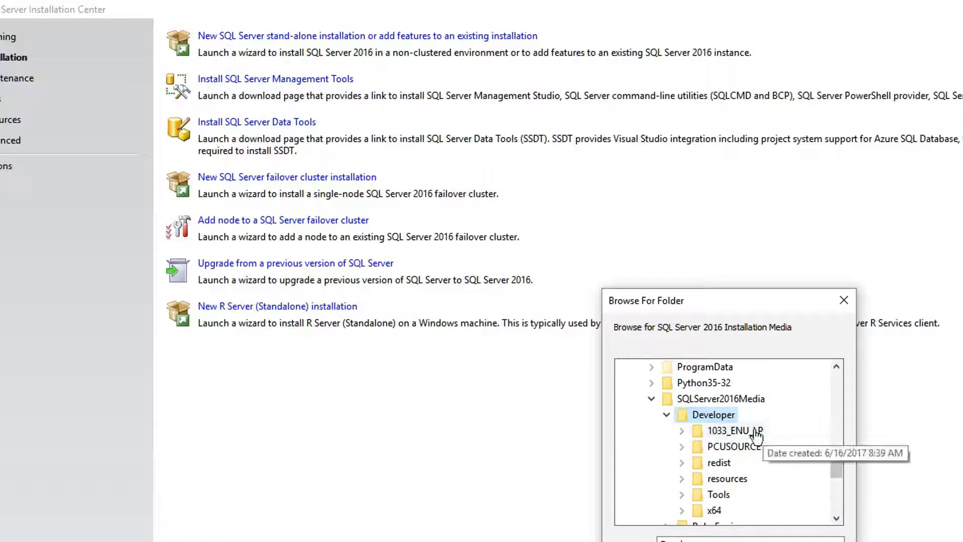
pyautogui.press('Return')
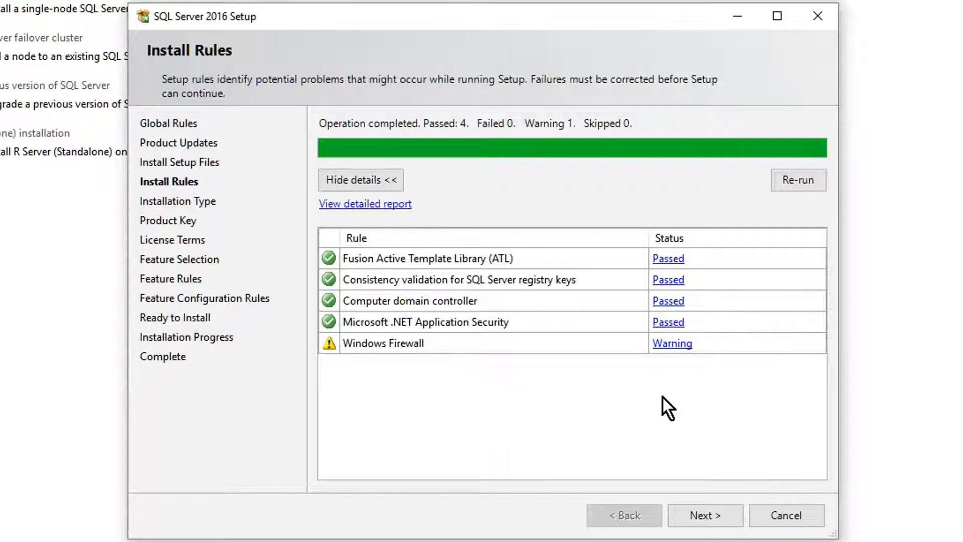
pyautogui.click(702, 511)
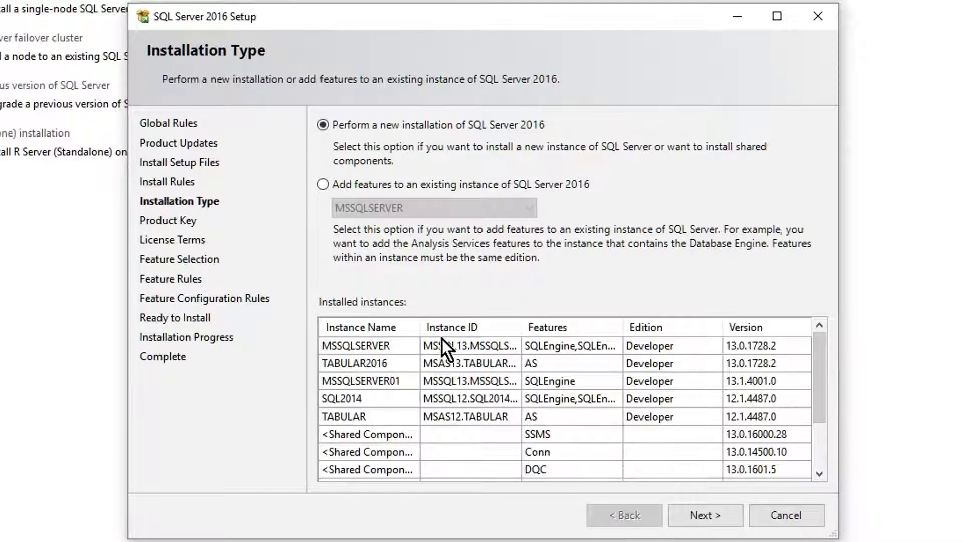
# Widen the Instance Name column and examine the names of the installed SQL Server instances.
pyautogui.moveTo(419, 327)
pyautogui.mouseDown()
pyautogui.moveTo(438, 327)
pyautogui.moveTo(430, 327)
pyautogui.mouseUp()
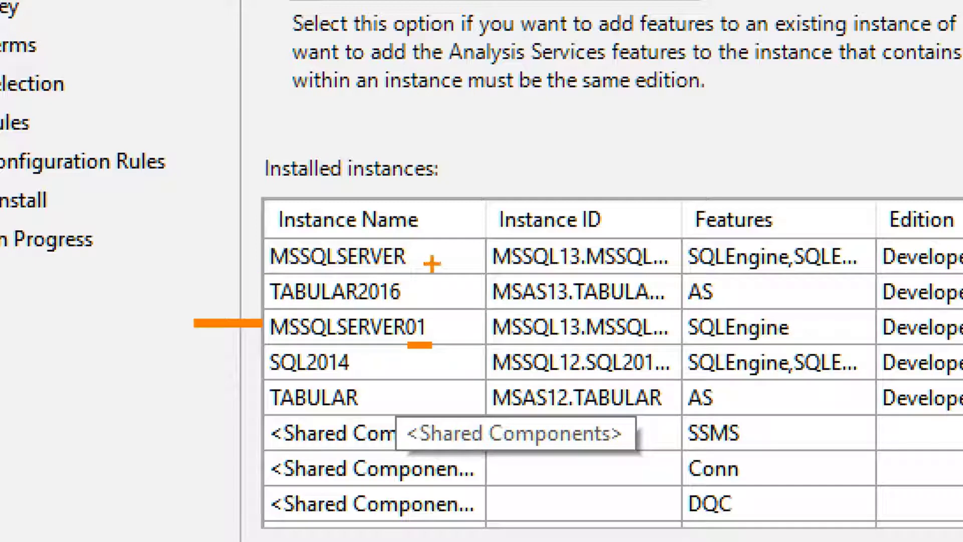
pyautogui.moveTo(256, 236)
pyautogui.mouseDown()
pyautogui.moveTo(406, 305)
pyautogui.moveTo(470, 275)
pyautogui.mouseUp()
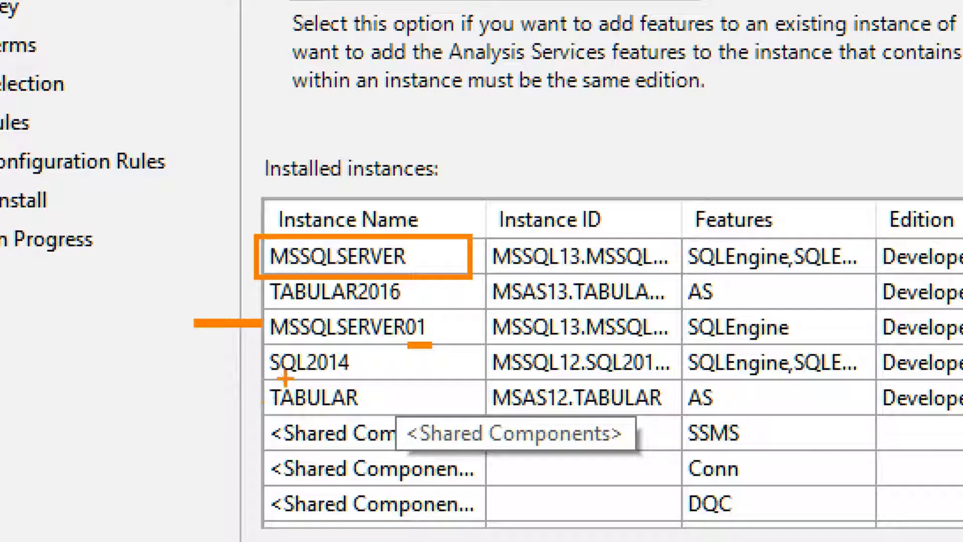
pyautogui.moveTo(250, 304)
pyautogui.mouseDown()
pyautogui.moveTo(284, 343)
pyautogui.moveTo(264, 365)
pyautogui.moveTo(270, 374)
pyautogui.mouseUp()
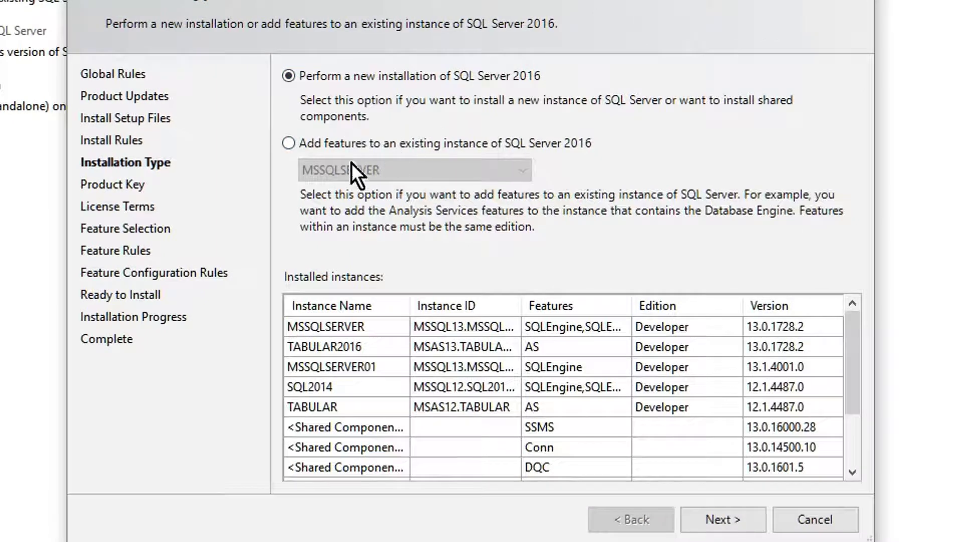
# Choose to add features to the existing SQL Server 2016 instance MSSQLSERVER01 and continue to feature selection.
pyautogui.click(289, 143)
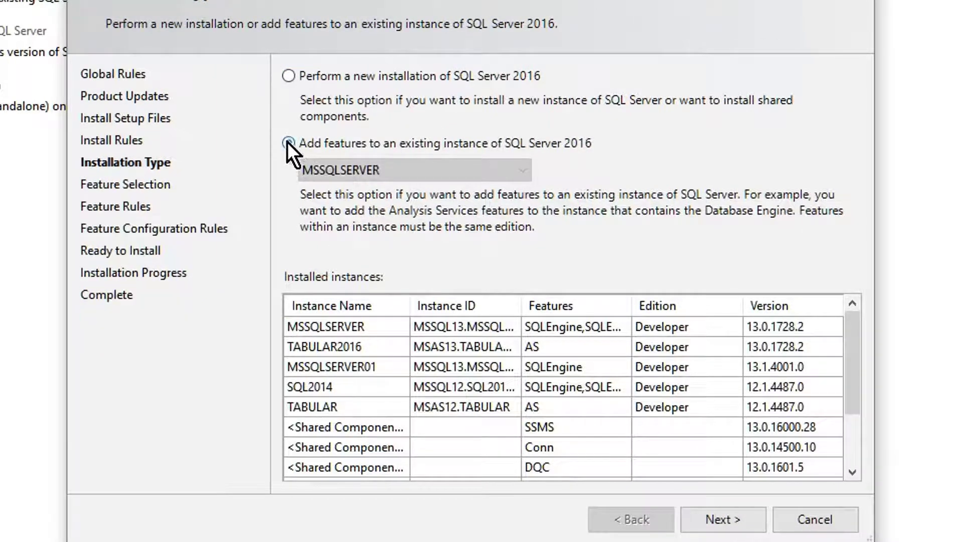
pyautogui.click(381, 171)
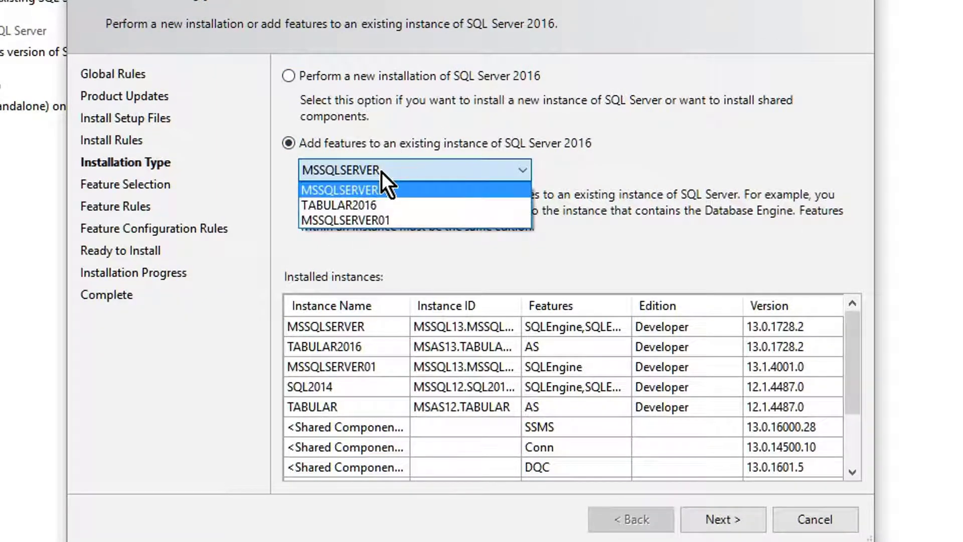
pyautogui.click(389, 221)
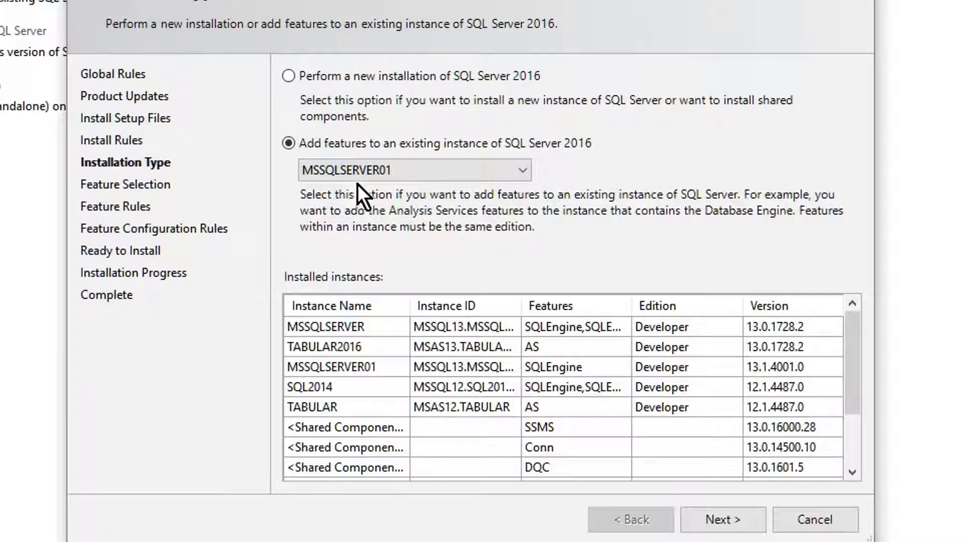
pyautogui.click(731, 519)
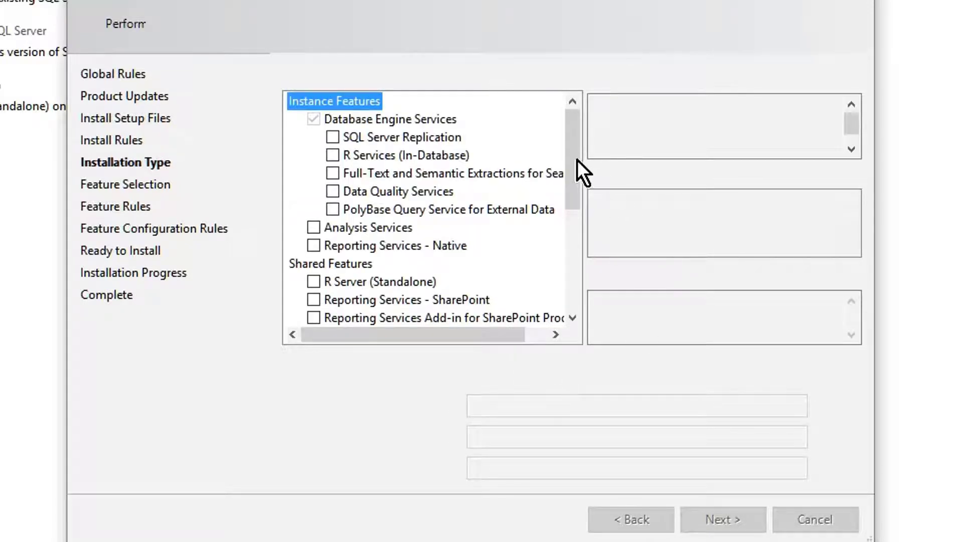
# Select the Analysis Services and Reporting Services - Native features, and continue with the default service accounts.
pyautogui.click(313, 227)
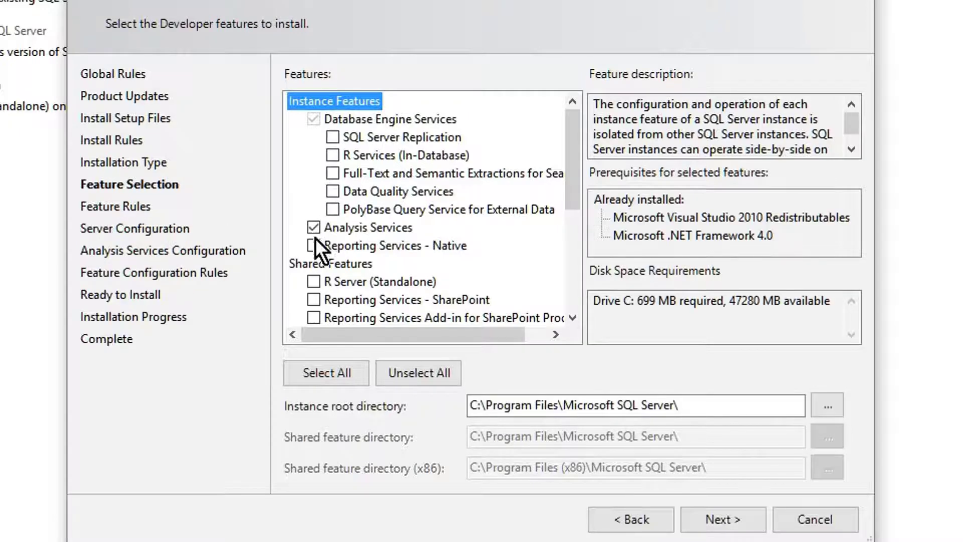
pyautogui.click(314, 246)
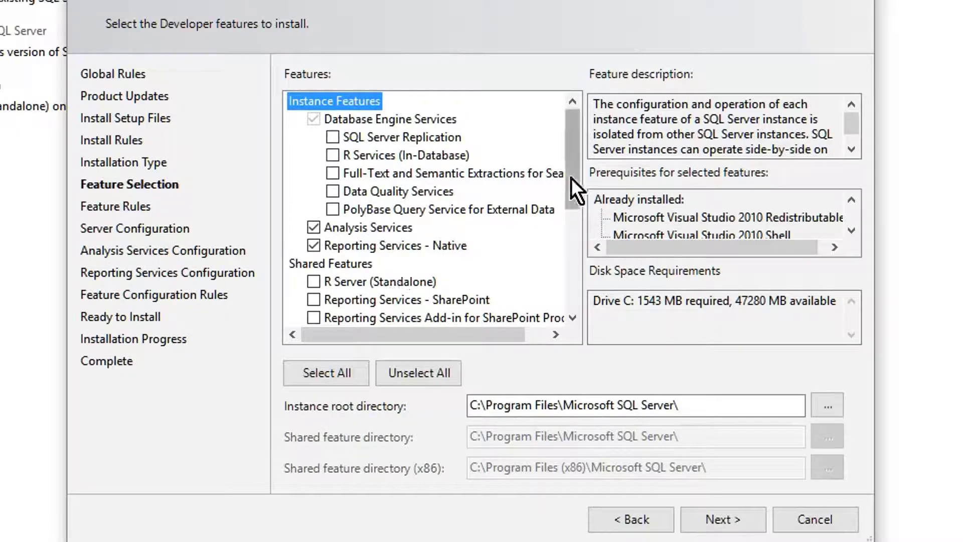
pyautogui.moveTo(569, 168); pyautogui.dragTo(583, 261)
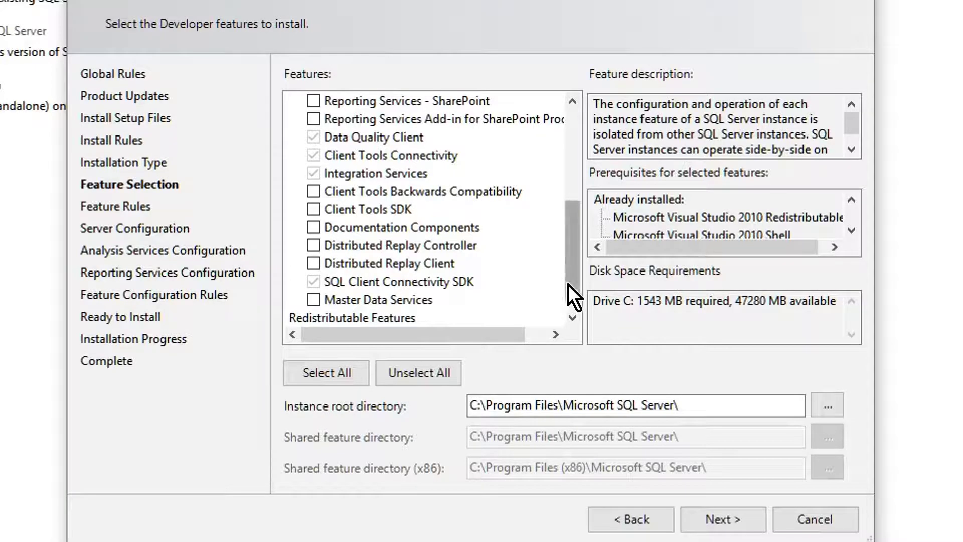
pyautogui.moveTo(568, 285); pyautogui.dragTo(570, 157)
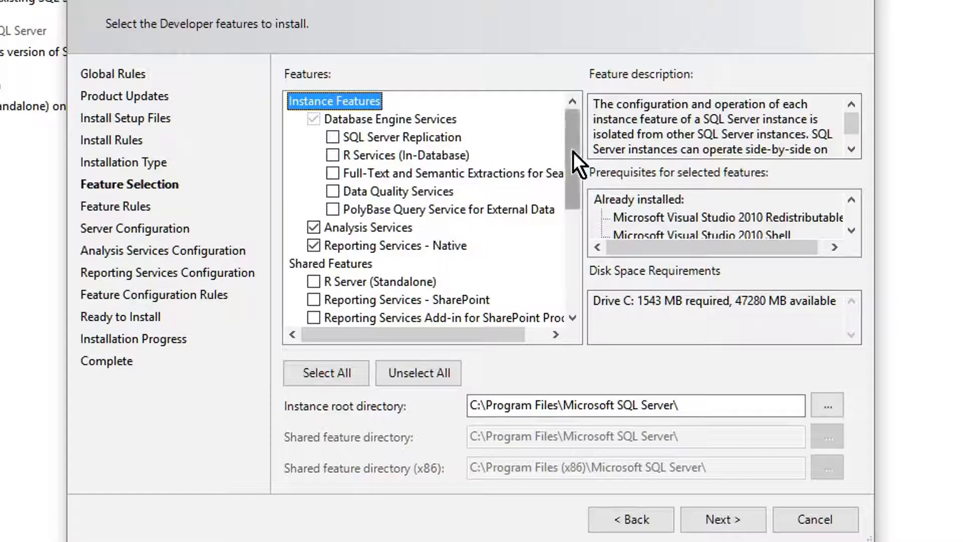
pyautogui.moveTo(573, 153); pyautogui.dragTo(565, 239)
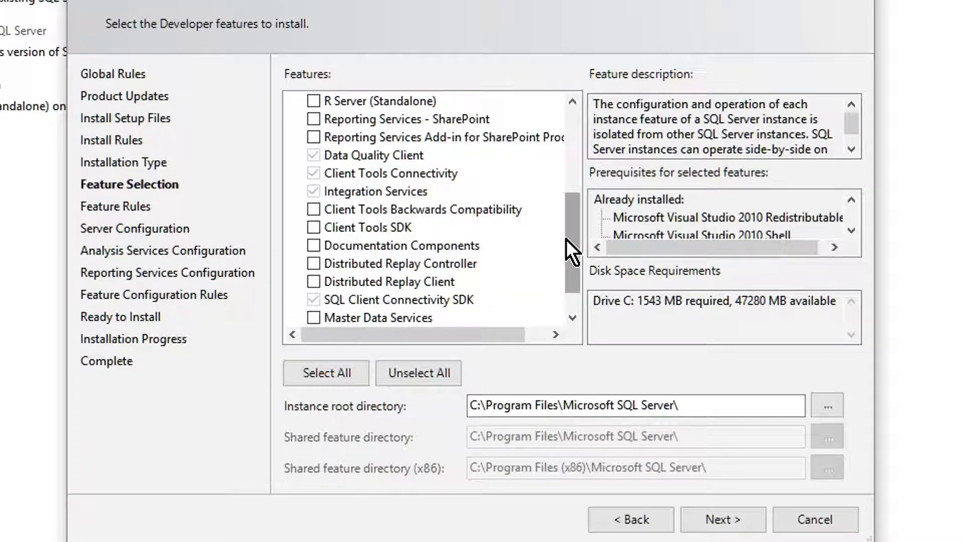
pyautogui.moveTo(568, 268); pyautogui.dragTo(557, 176)
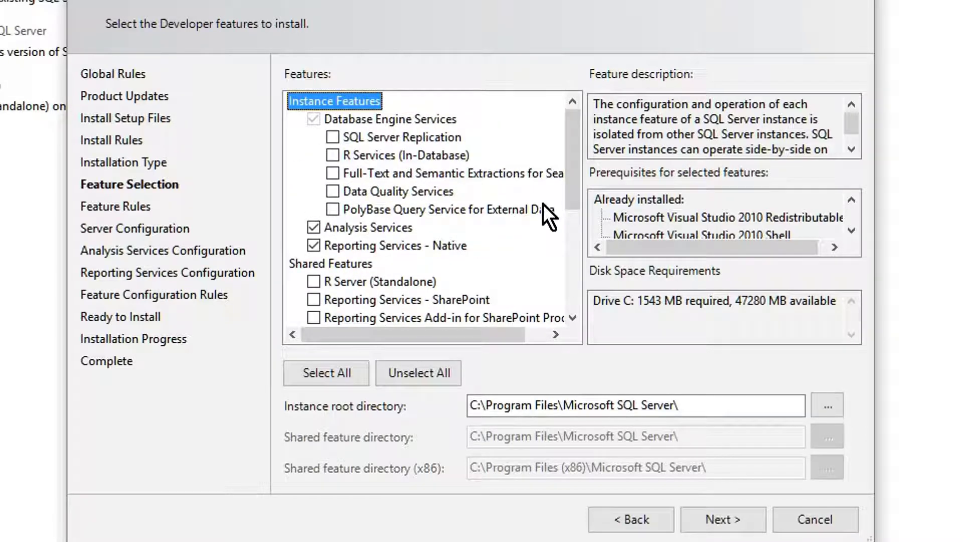
pyautogui.click(721, 520)
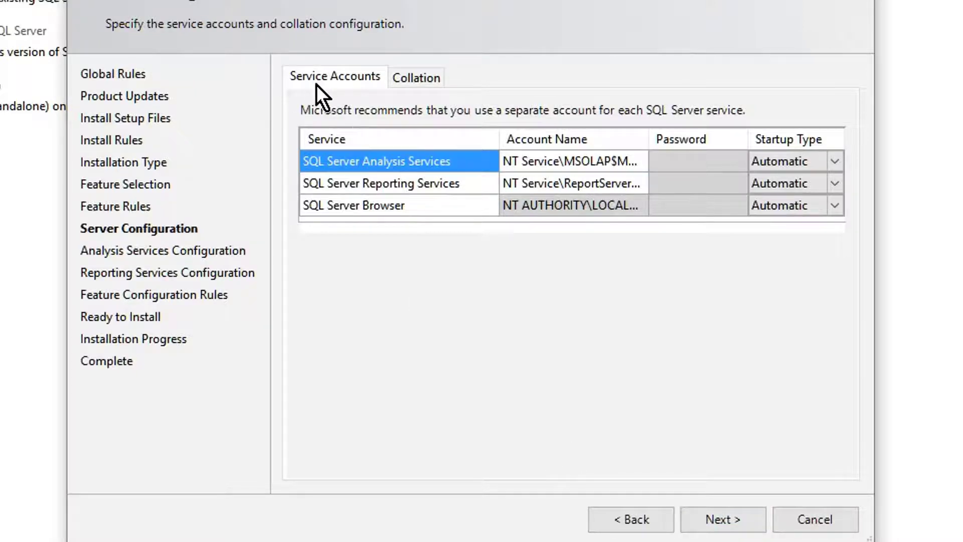
pyautogui.click(721, 522)
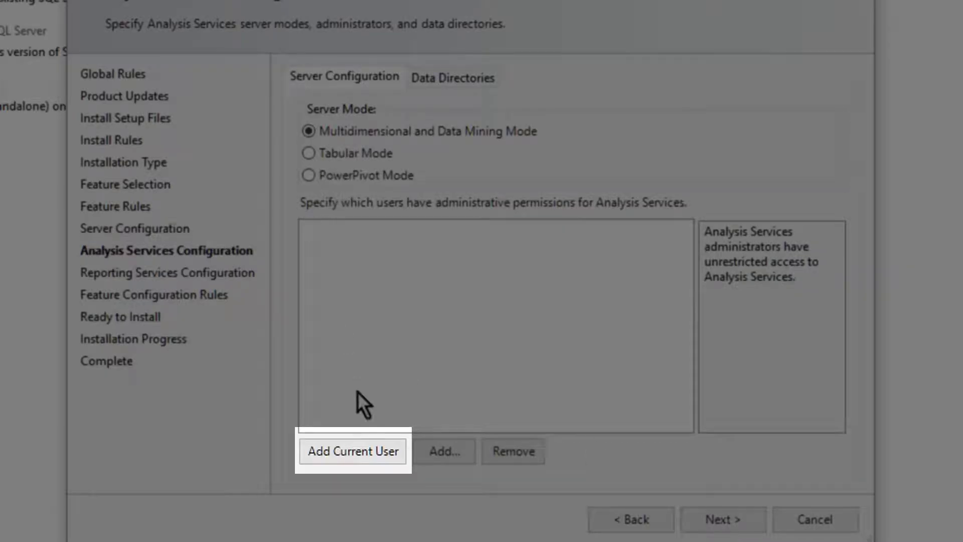
# Add the current user as Analysis Services administrator, keeping Multidimensional and Data Mining Mode, and continue to the Reporting Services configuration.
pyautogui.click(349, 456)
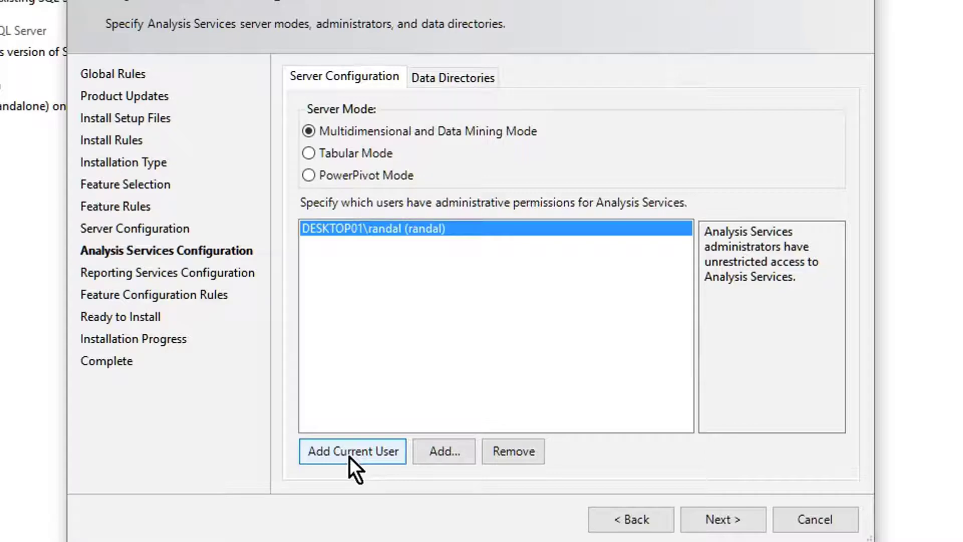
pyautogui.click(349, 456)
pyautogui.click(349, 456)
pyautogui.press('ctrl')
pyautogui.press('ctrl')
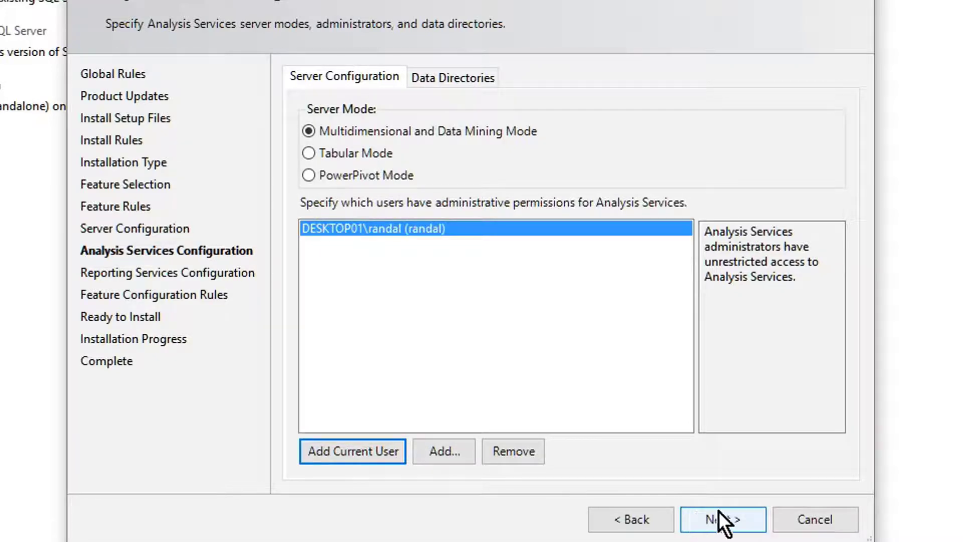
pyautogui.click(695, 518)
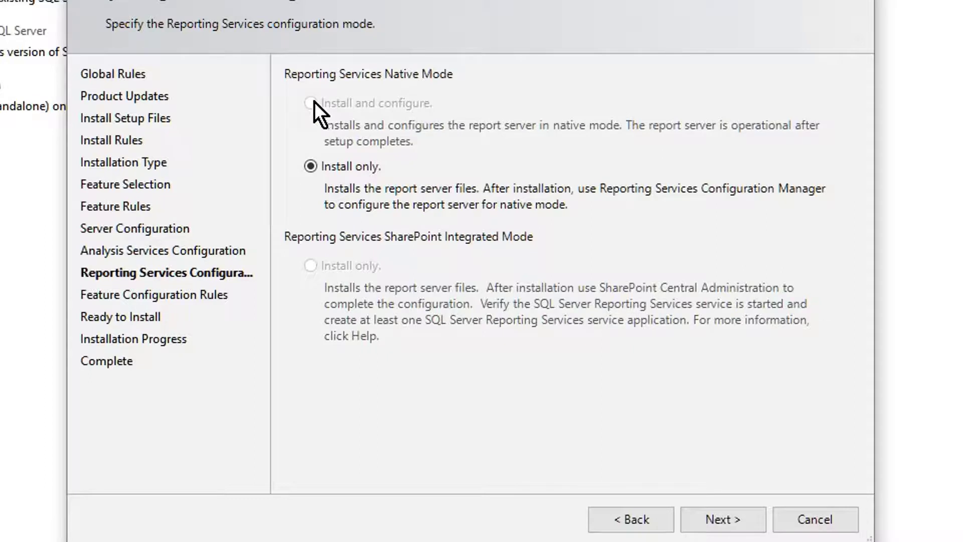
# Keep Reporting Services as Install only, review the Ready to Install summary, and quit SQL Server Setup without installing.
pyautogui.click(703, 516)
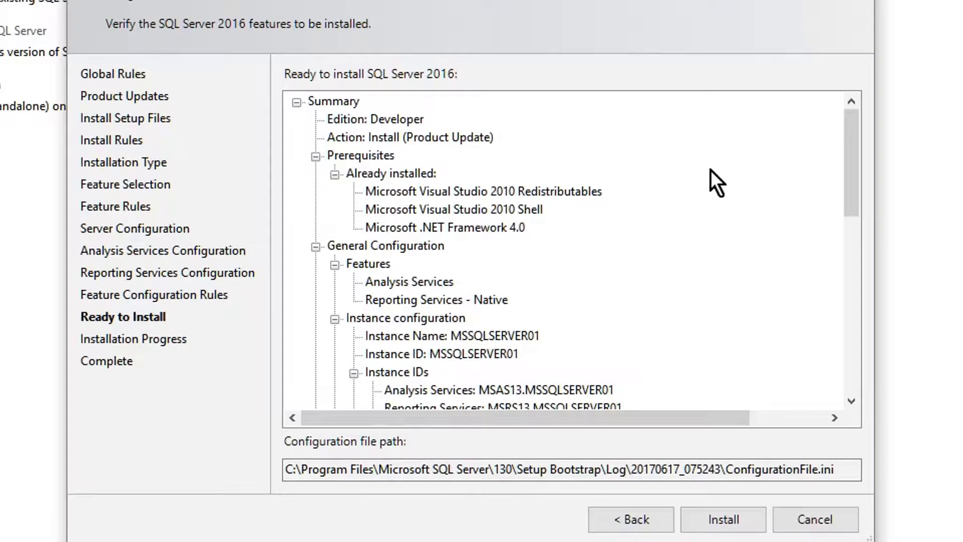
pyautogui.moveTo(849, 161); pyautogui.dragTo(881, 344)
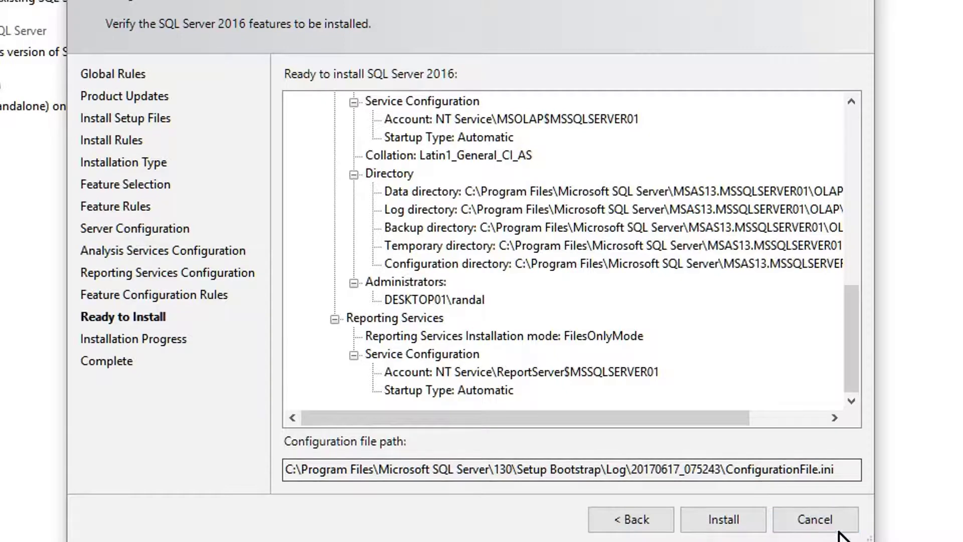
pyautogui.click(812, 527)
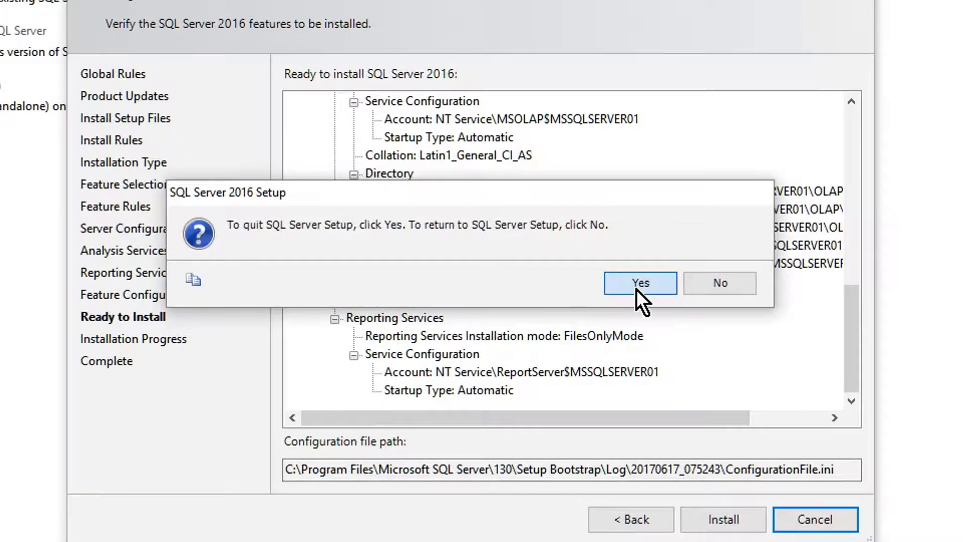
pyautogui.click(636, 288)
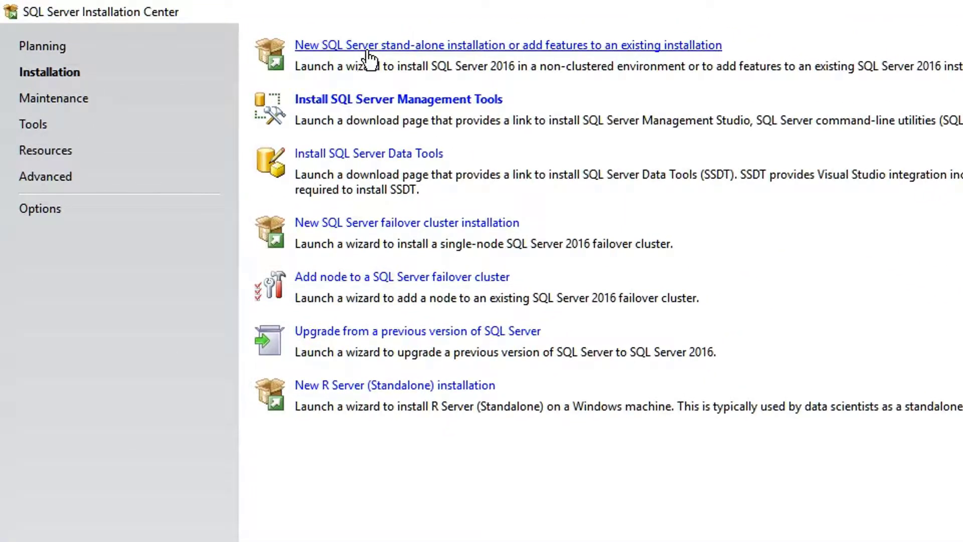
# Open the SQL Server Data Tools (SSDT) download page from the Installation Center.
pyautogui.click(403, 103)
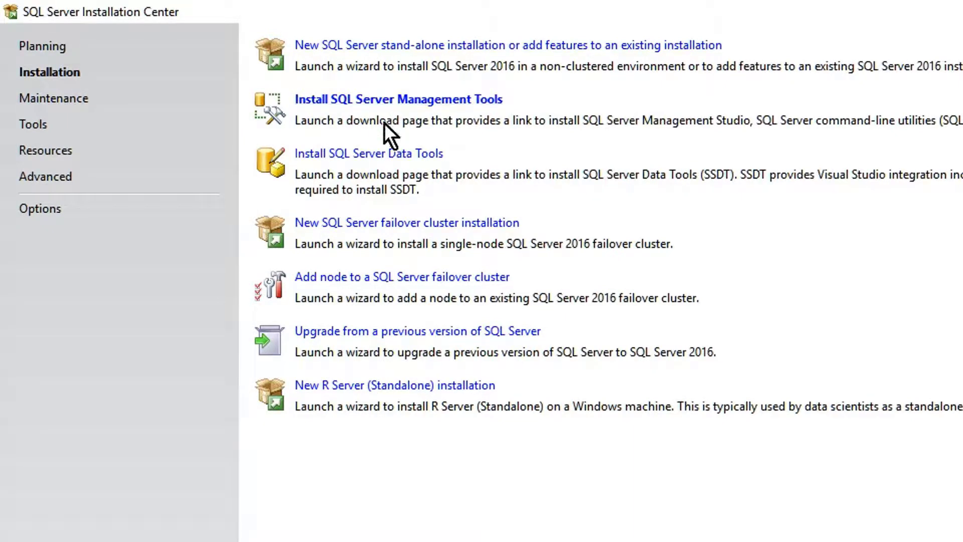
pyautogui.click(396, 155)
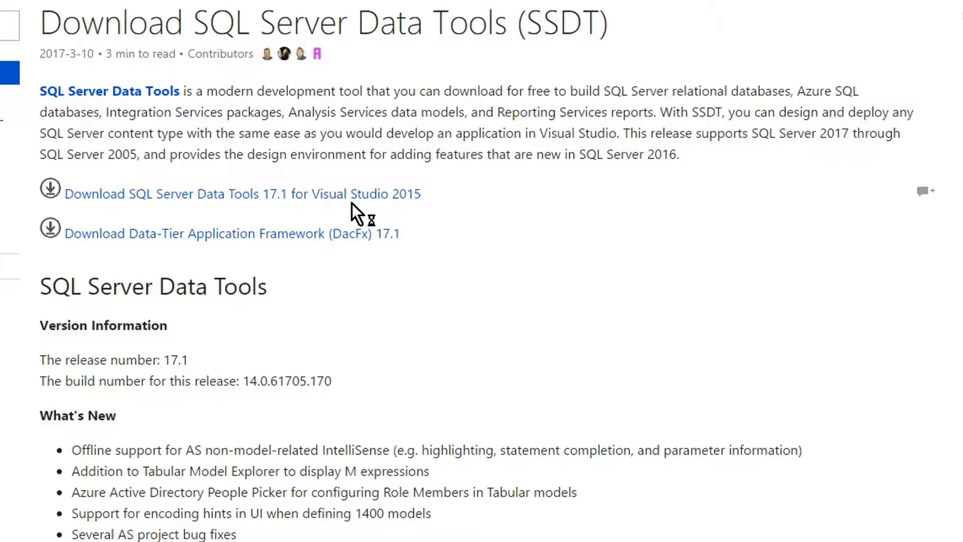
pyautogui.click(351, 203)
pyautogui.click(351, 203)
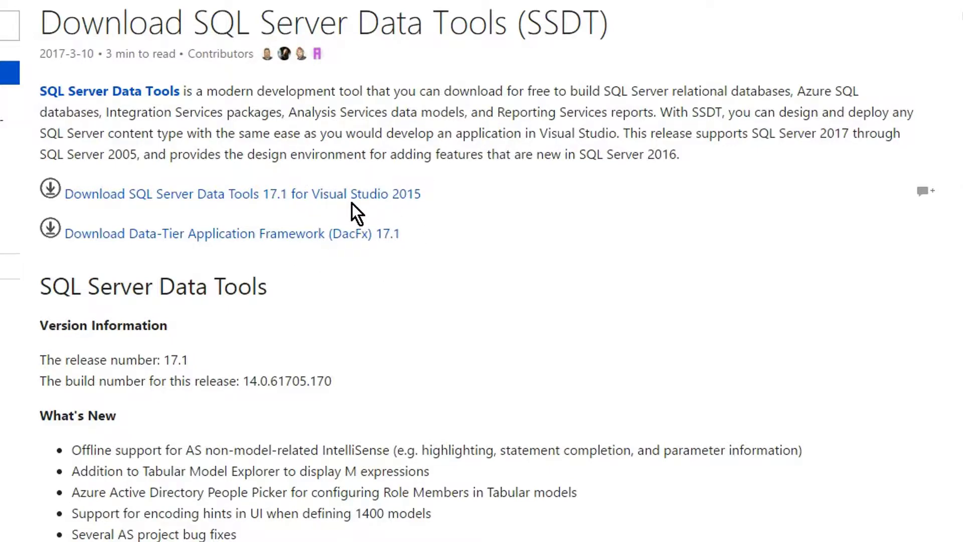